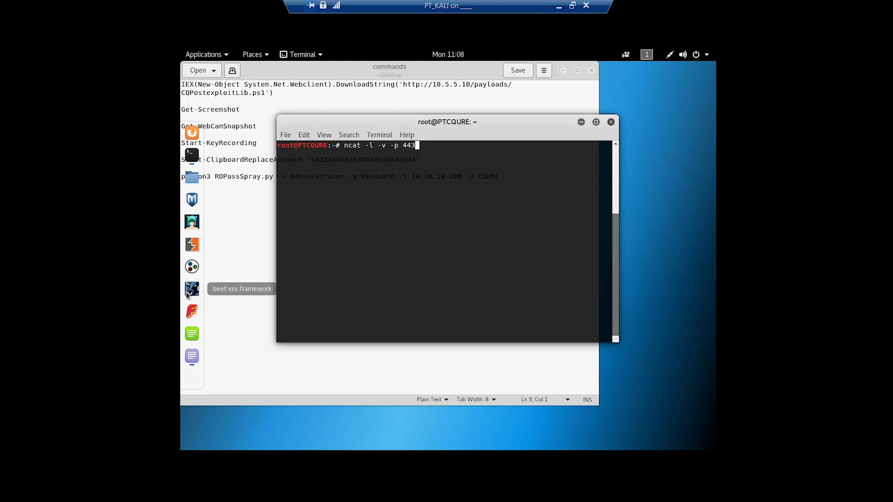
Run the ncat listener on port 443 and catch the PowerShell reverse shell from 10.5.5.1
triple_click(396, 203)
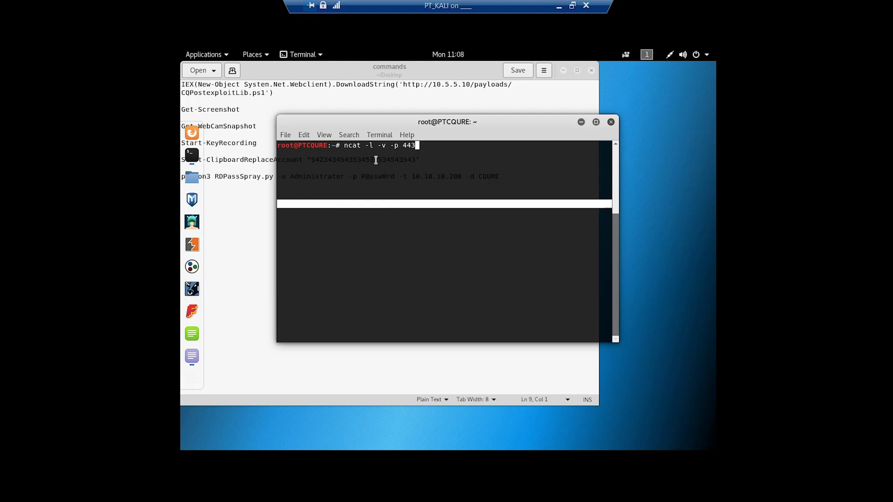
left_click(408, 158)
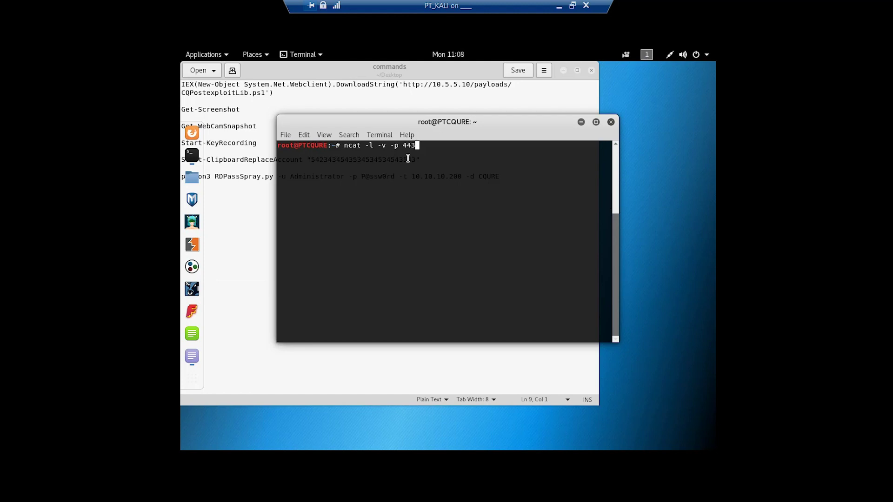
key("Return")
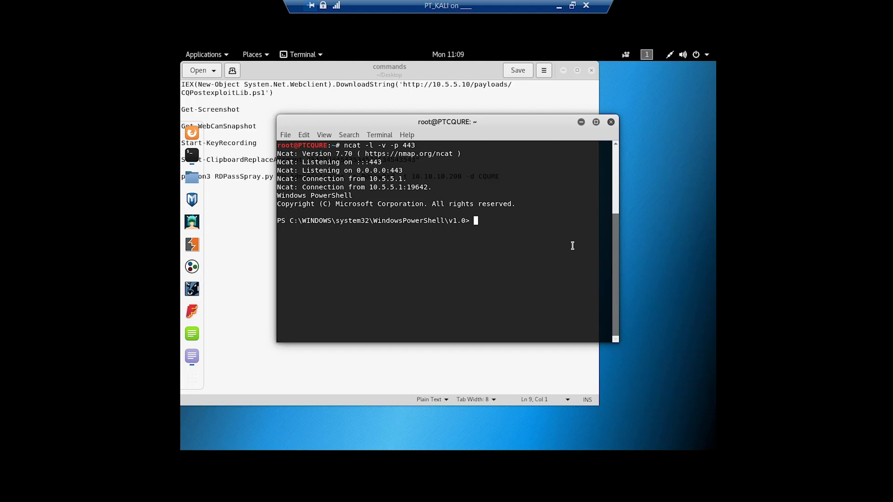
type("whoami")
Run whoami on the remote shell, then select the IEX library download line in gedit
key("Return")
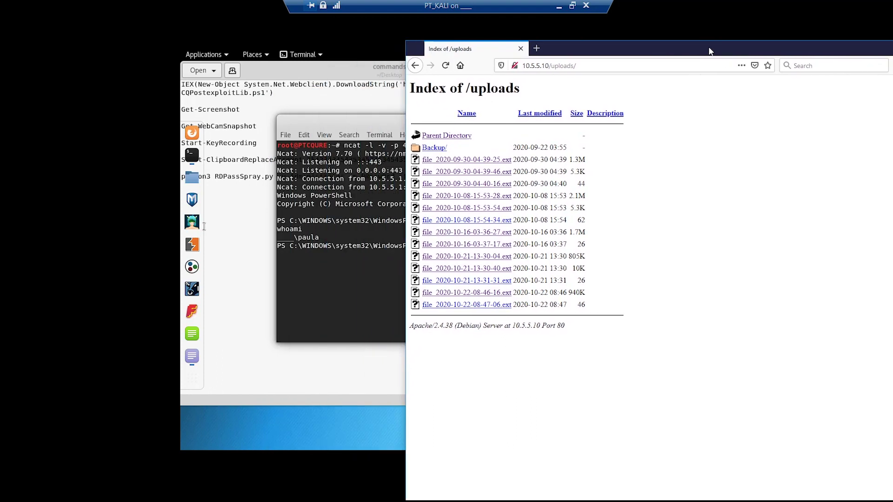
left_click_drag(84, 112, 725, 47)
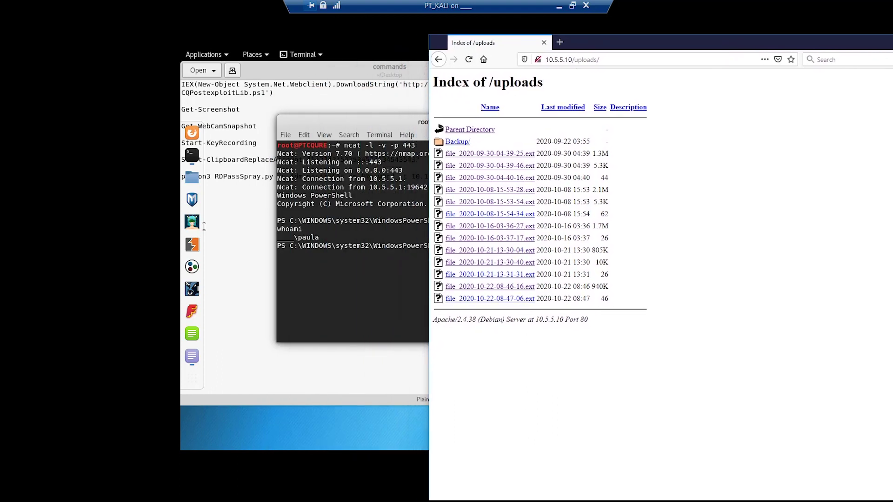
left_click(312, 179)
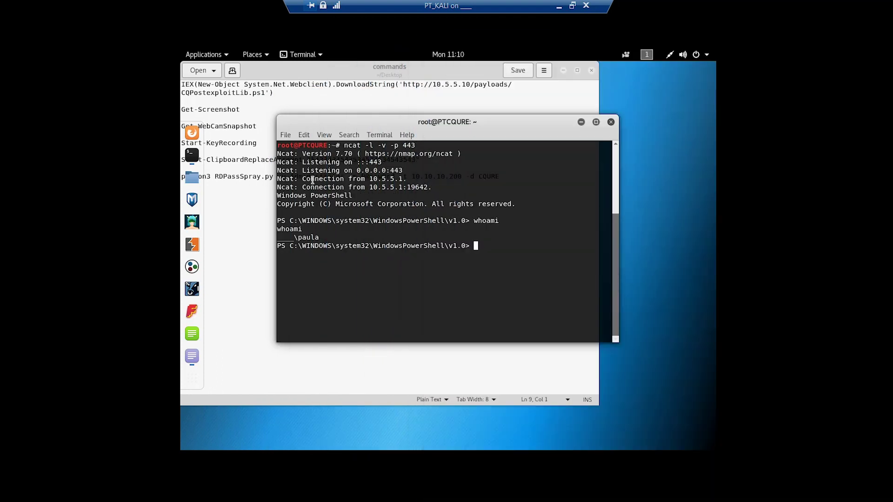
left_click(285, 89)
left_click_drag(279, 92, 182, 84)
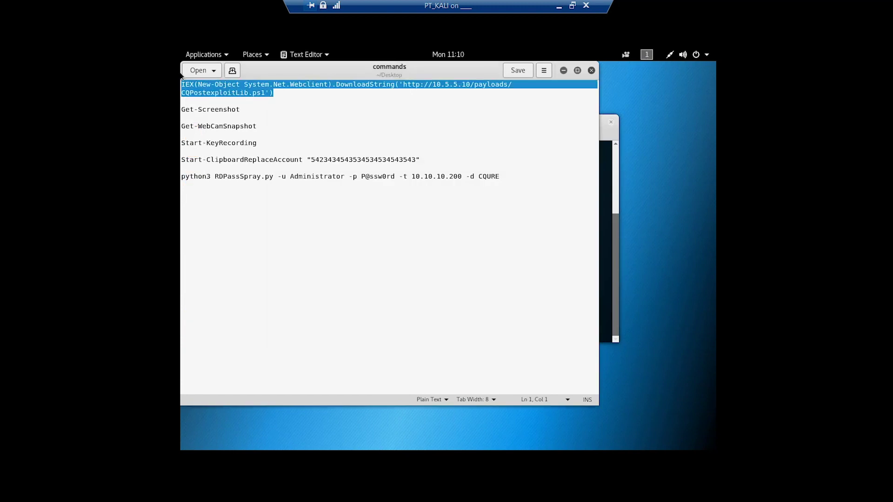
Paste and run the IEX download line to load the post-exploitation library remotely
left_click(609, 265)
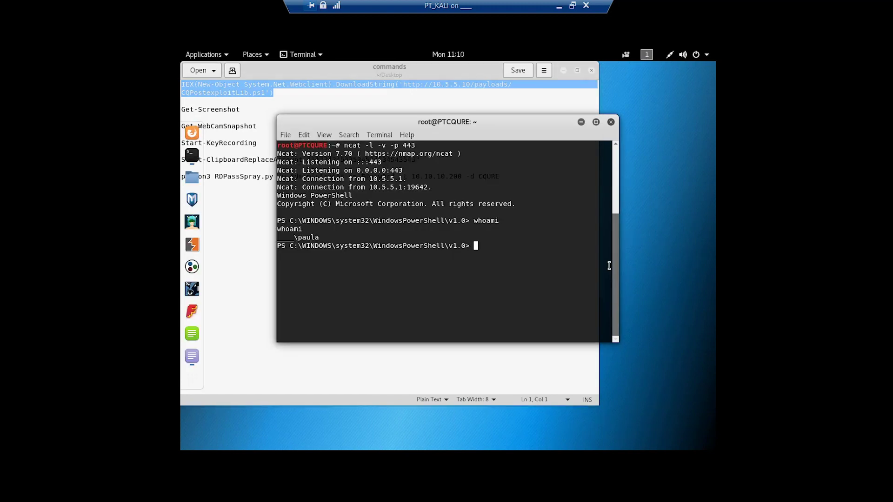
right_click(527, 227)
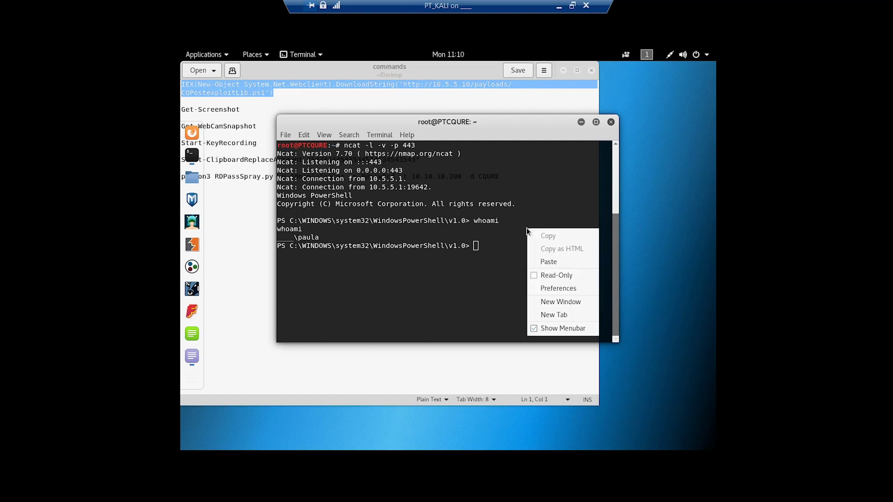
left_click(552, 261)
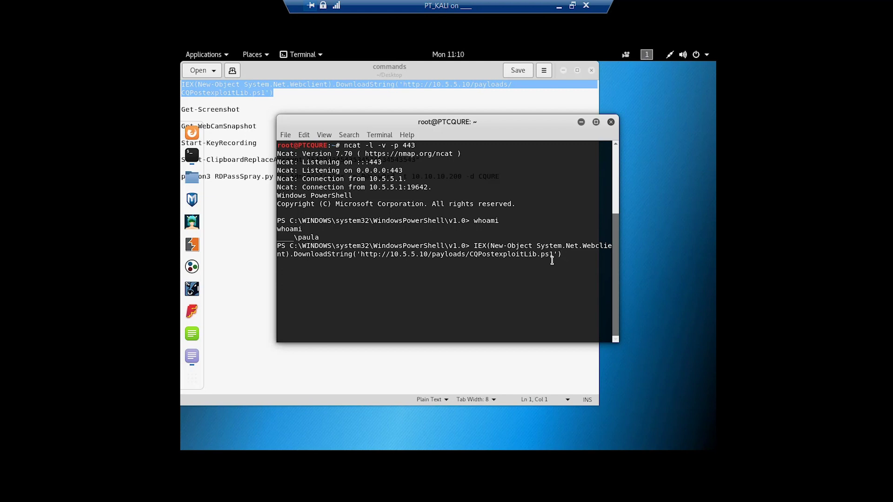
key("Return")
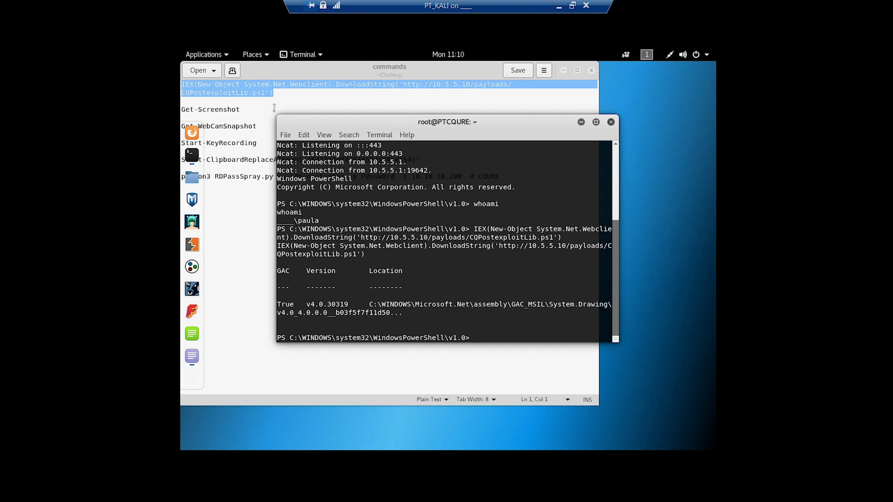
Copy Get-Screenshot from gedit and run it in the remote PowerShell, getting HTTP 200
left_click_drag(244, 109, 182, 110)
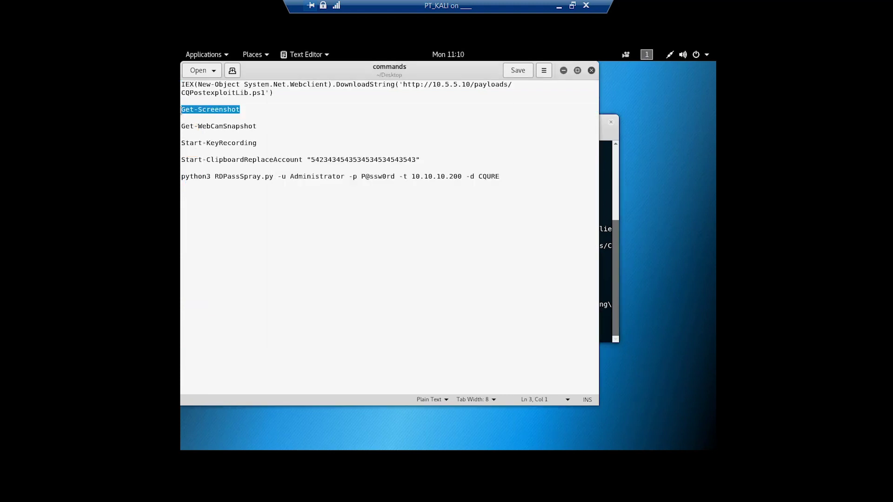
right_click(187, 111)
left_click(224, 160)
left_click(606, 228)
right_click(531, 245)
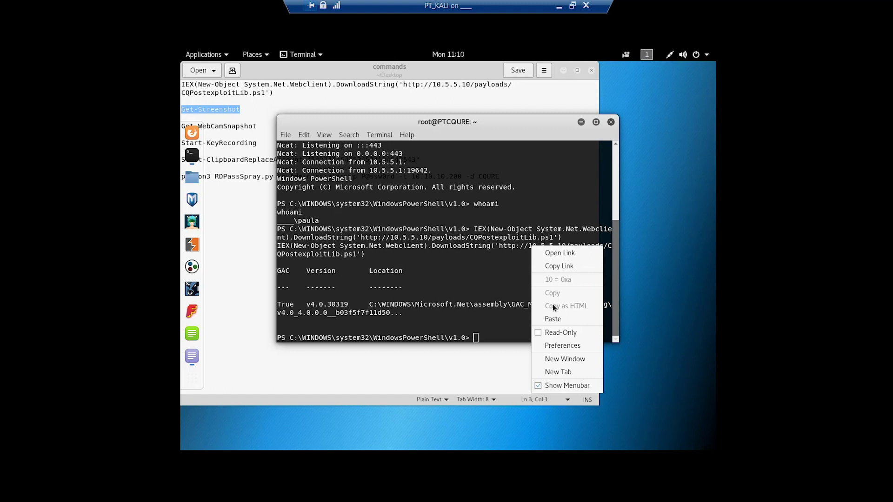
left_click(560, 317)
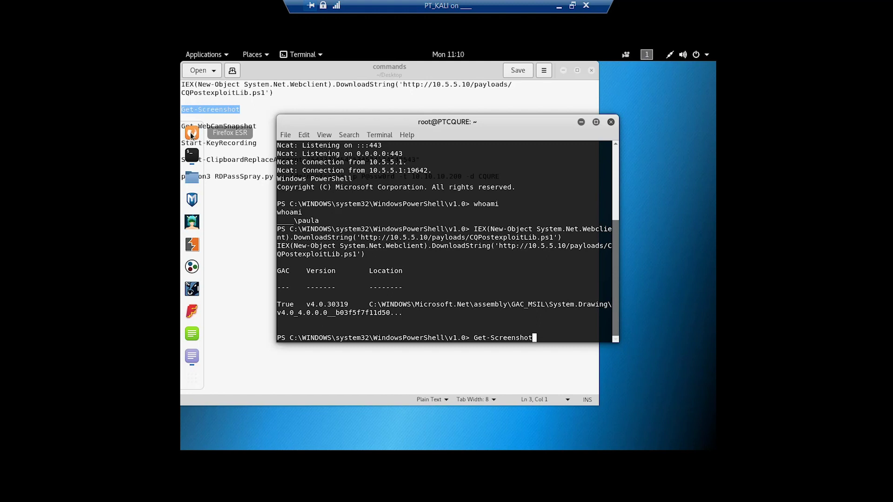
key("Return")
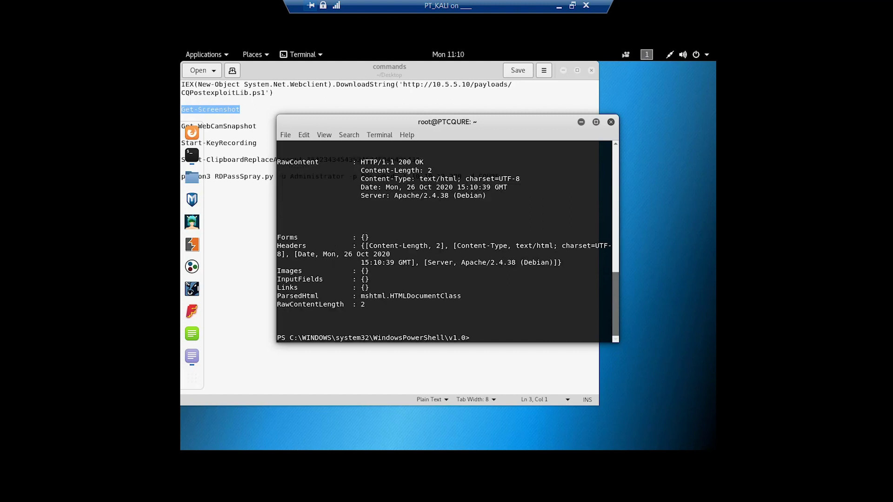
Copy Get-WebCamSnapshot from the commands notes and run it in the remote shell
left_click(261, 127)
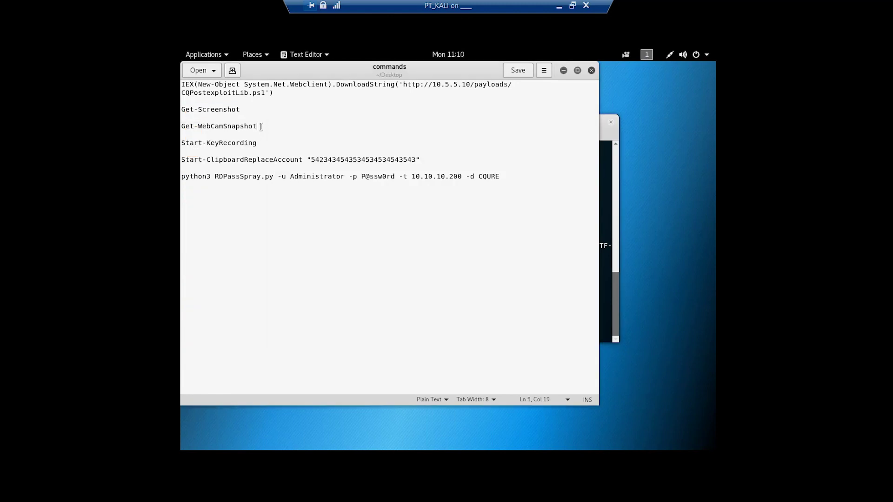
left_click_drag(260, 127, 181, 130)
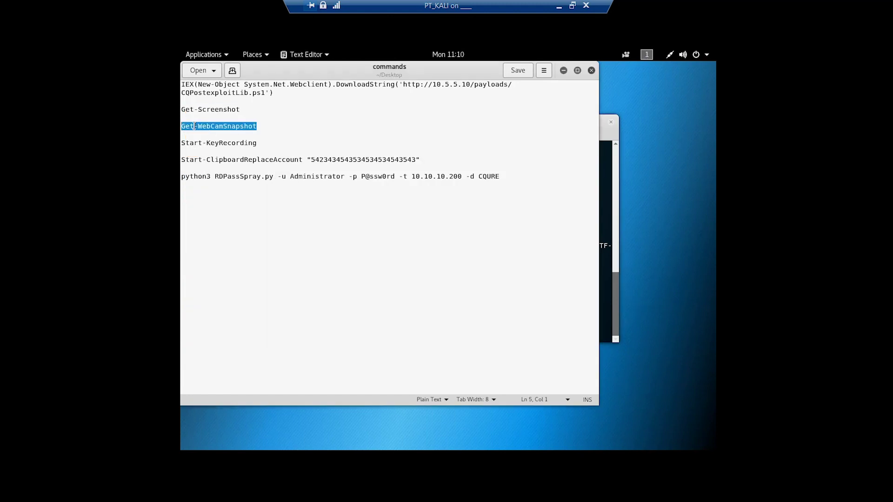
right_click(194, 126)
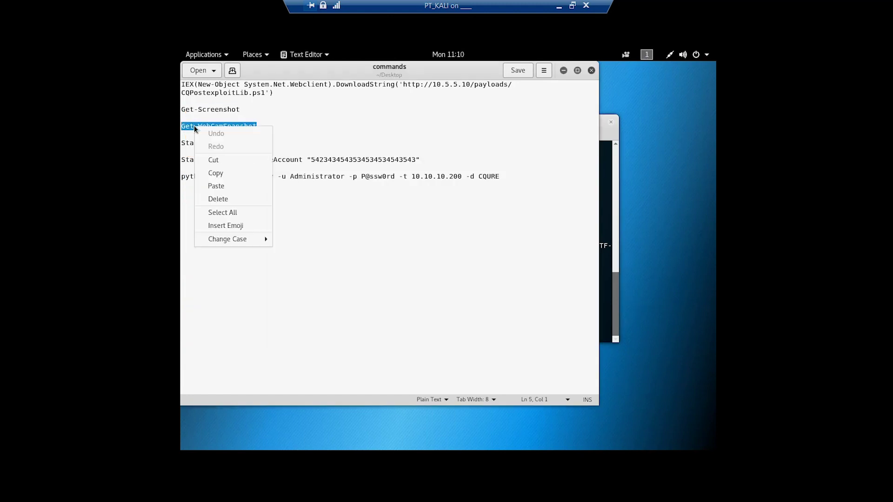
left_click(231, 174)
left_click(606, 209)
right_click(606, 209)
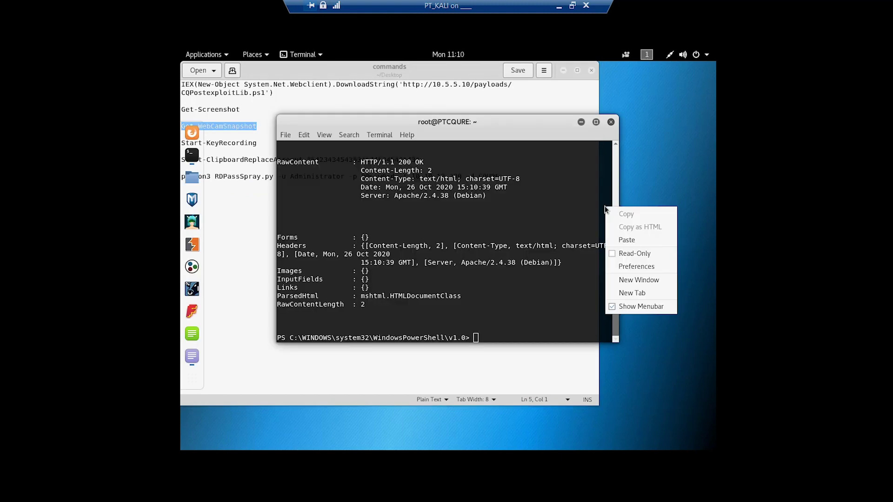
left_click(625, 235)
key("Return")
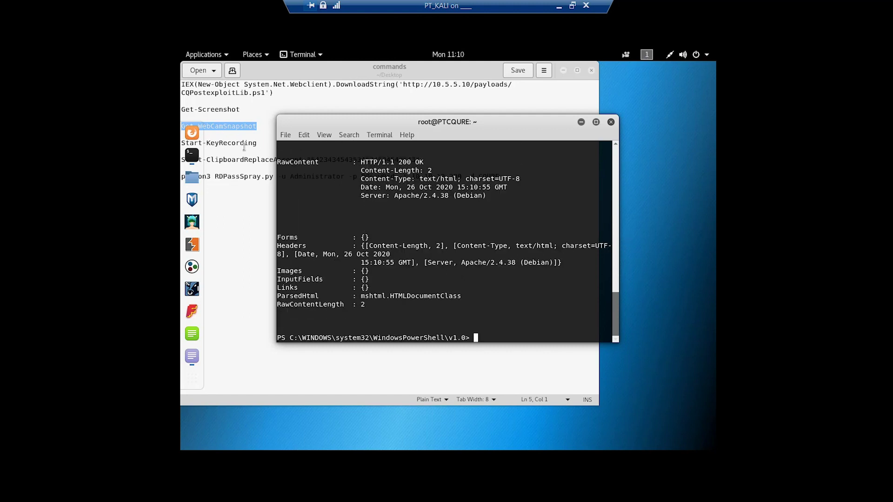
Copy Start-KeyRecording from the notes and run it to log the victim's keystrokes
left_click(260, 142)
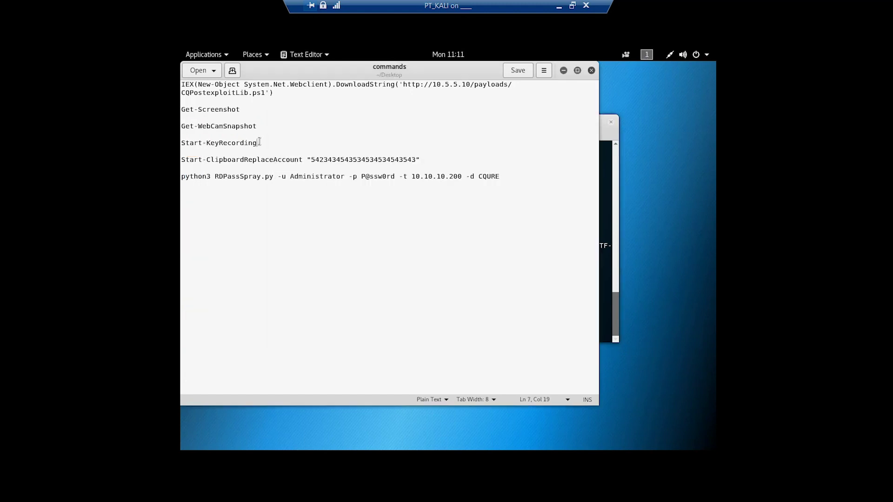
left_click_drag(260, 142, 181, 143)
right_click(195, 145)
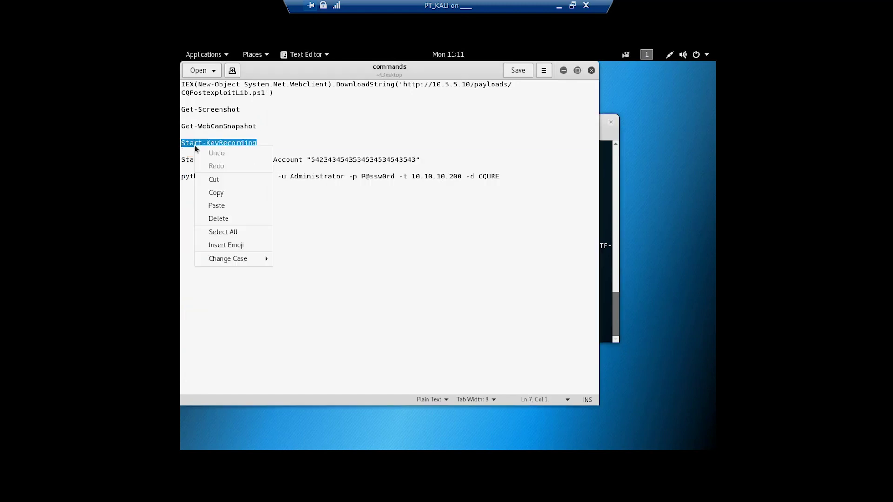
left_click(230, 189)
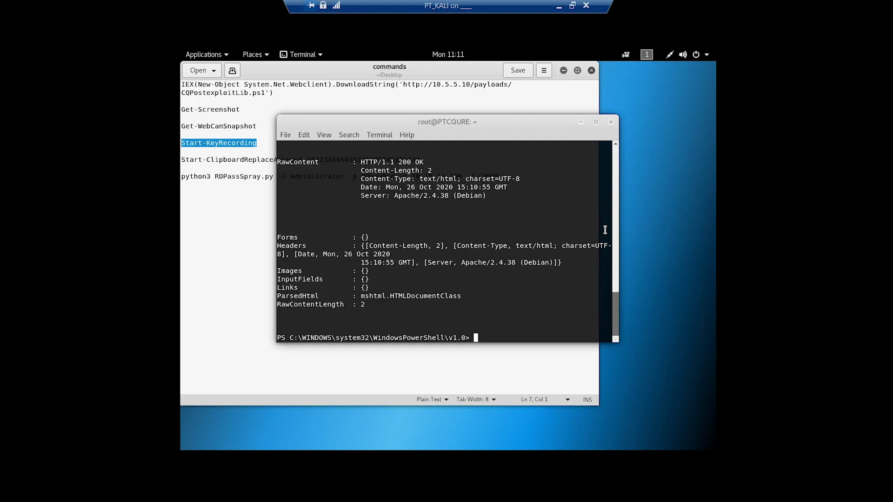
right_click(599, 231)
left_click(614, 265)
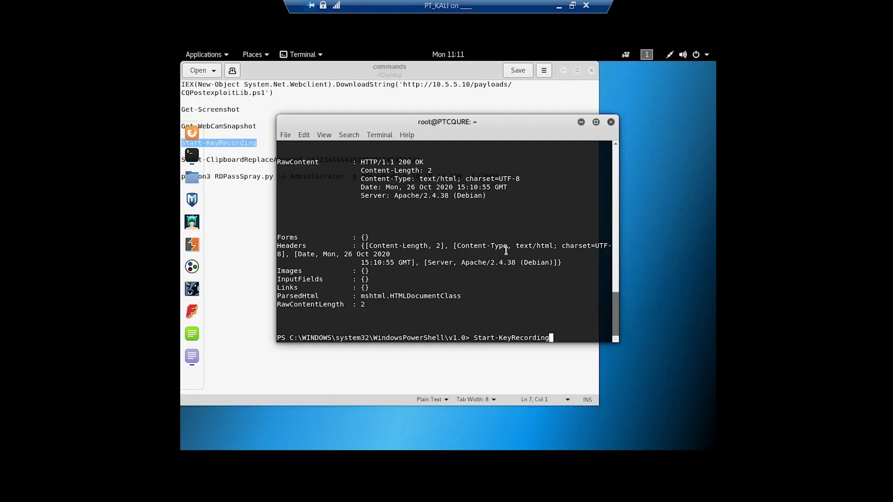
key("Return")
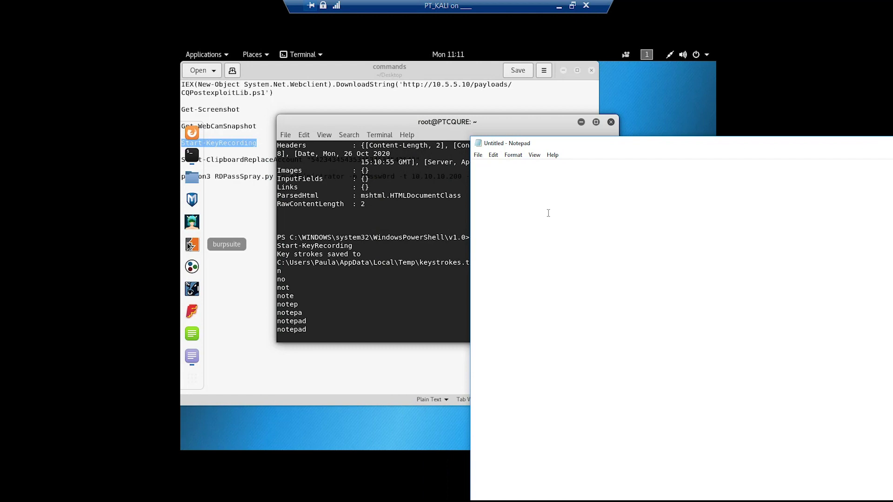
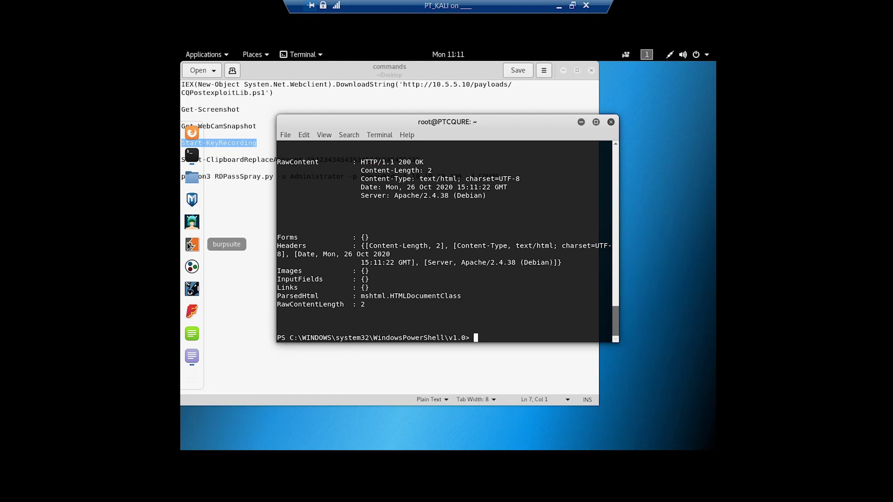
Select and copy line 9, Start-ClipboardReplaceAccount, in the gedit commands file
left_click(262, 160)
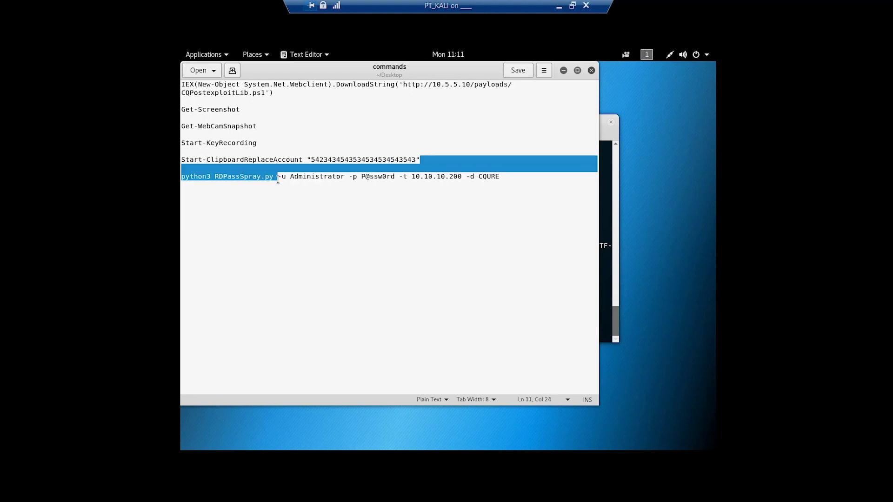
left_click_drag(421, 159, 181, 160)
right_click(191, 160)
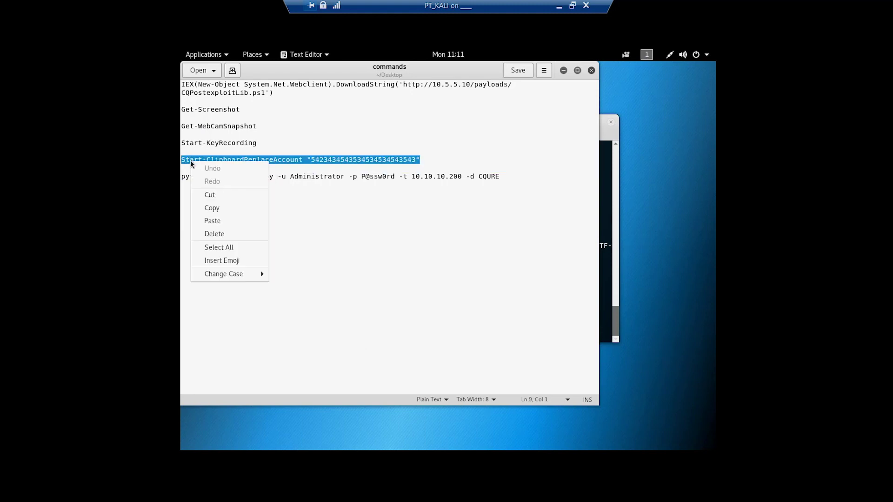
left_click(218, 207)
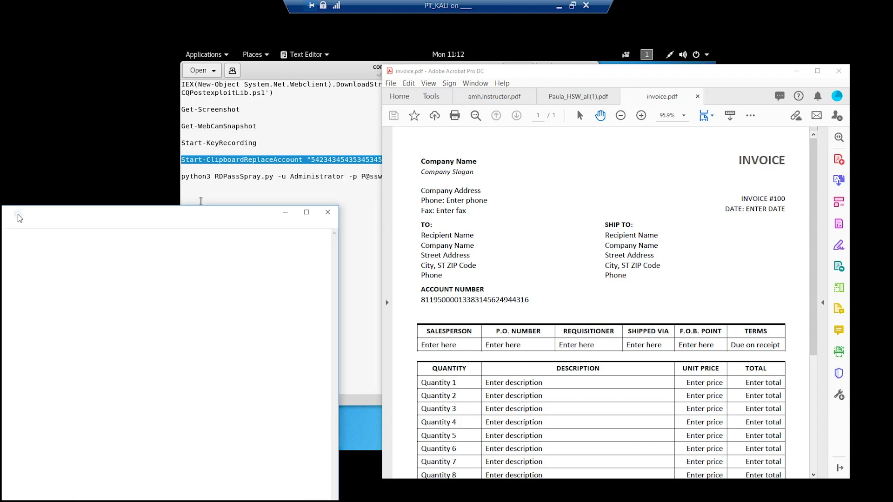
left_click(429, 298)
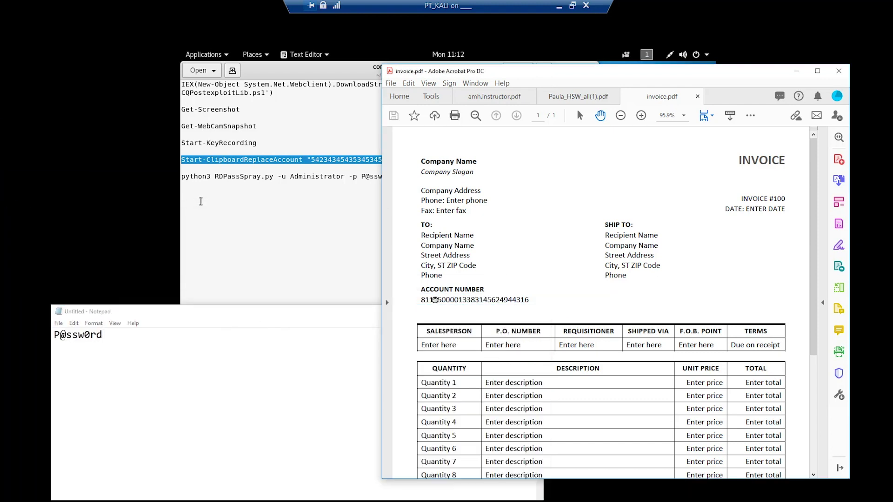
double_click(435, 300)
right_click(438, 302)
left_click(458, 312)
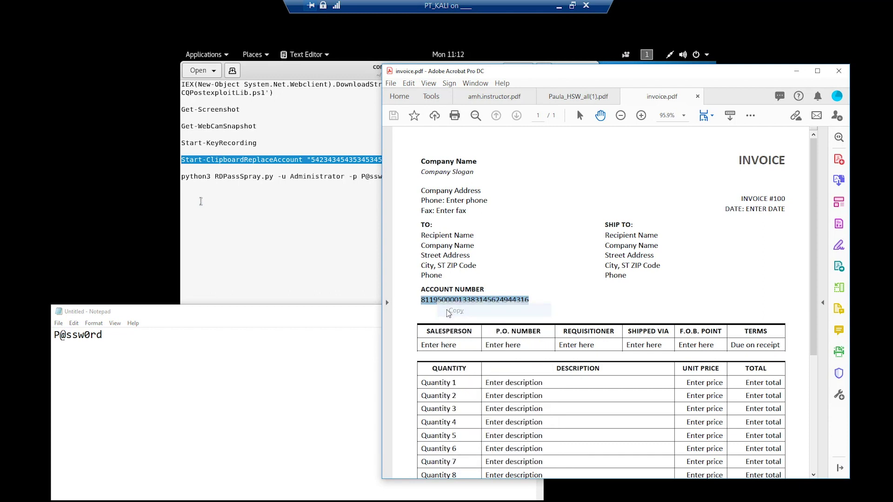
left_click(258, 346)
key("Return")
key("ctrl+v")
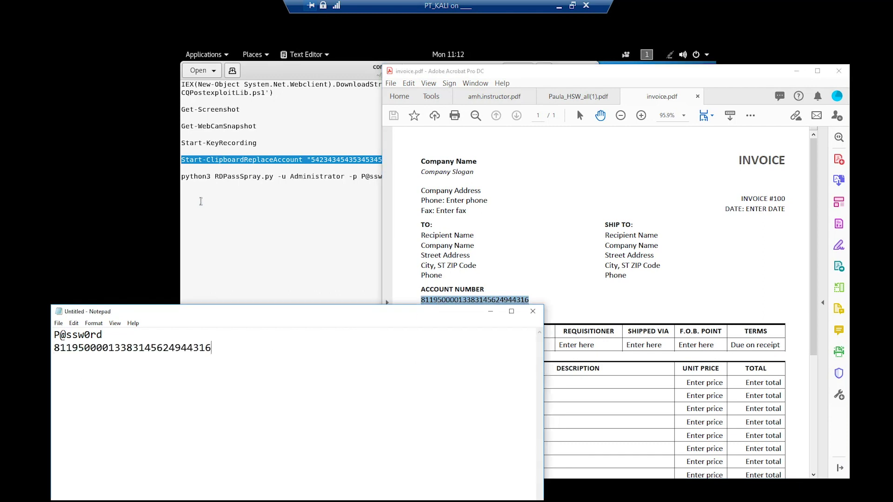
left_click(286, 151)
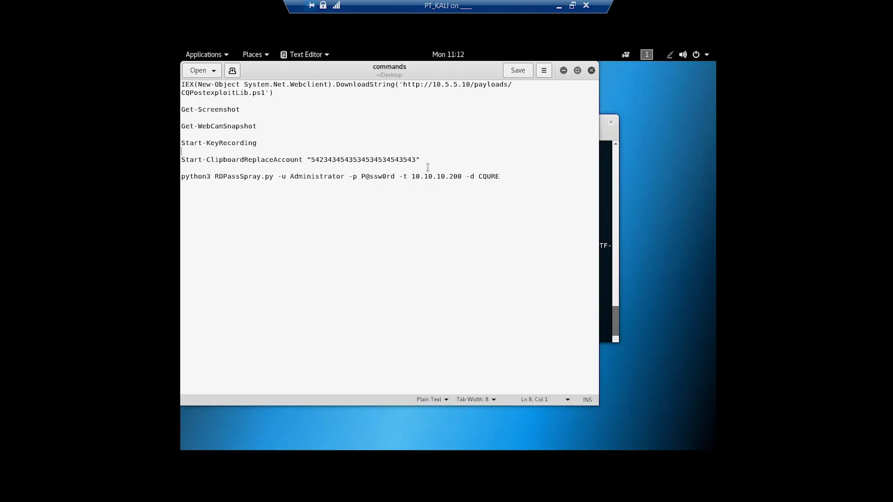
Copy the Start-ClipboardReplaceAccount line from gedit, ready to paste into the remote shell
left_click_drag(428, 160, 182, 160)
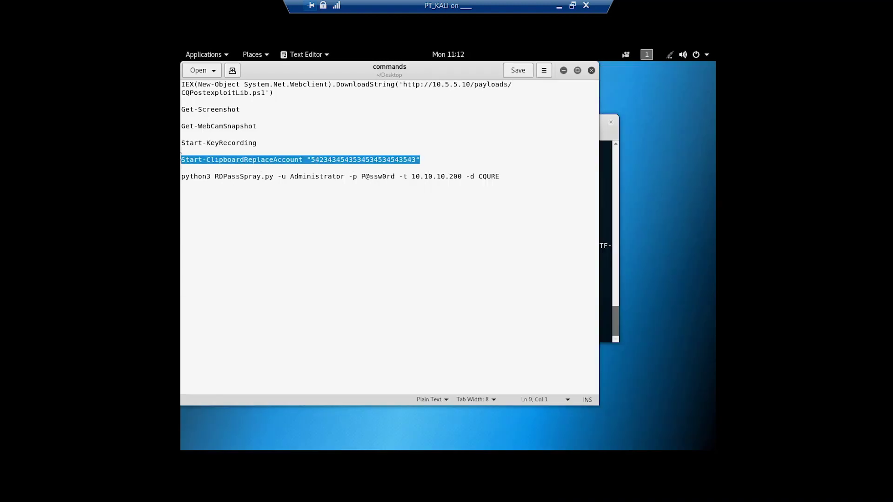
right_click(206, 159)
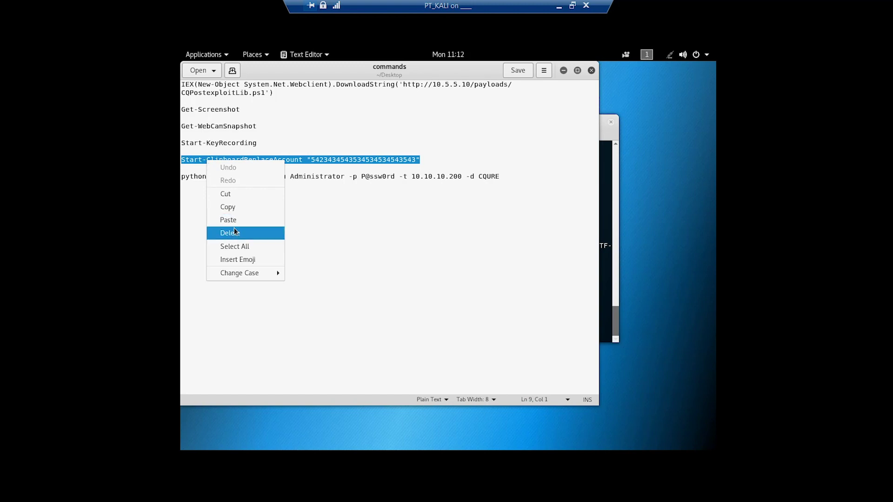
left_click(242, 209)
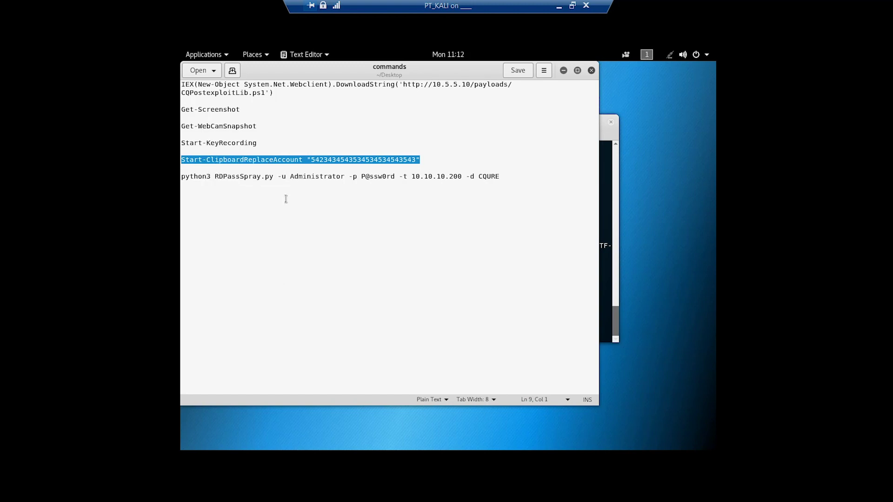
left_click(606, 219)
right_click(515, 226)
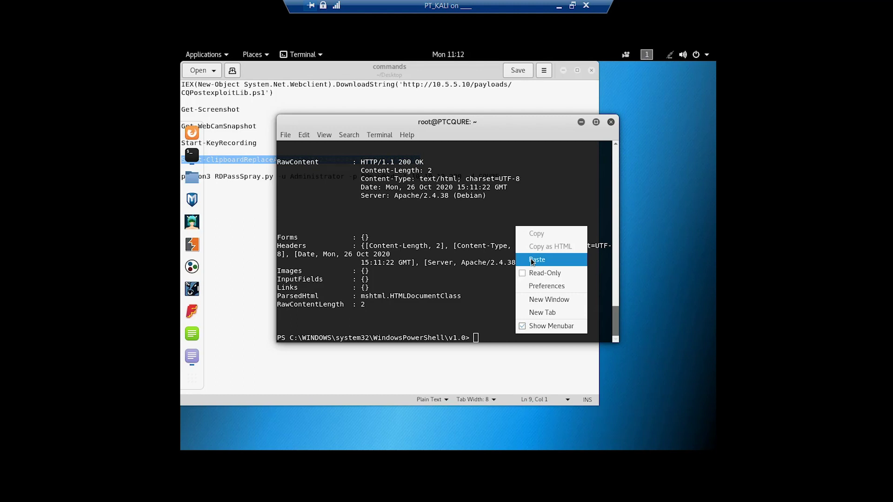
left_click(533, 262)
key("Return")
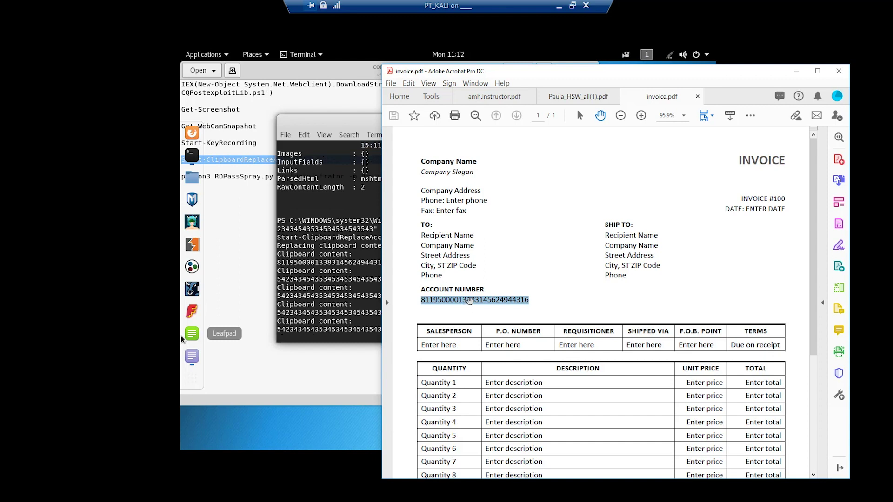
right_click(470, 303)
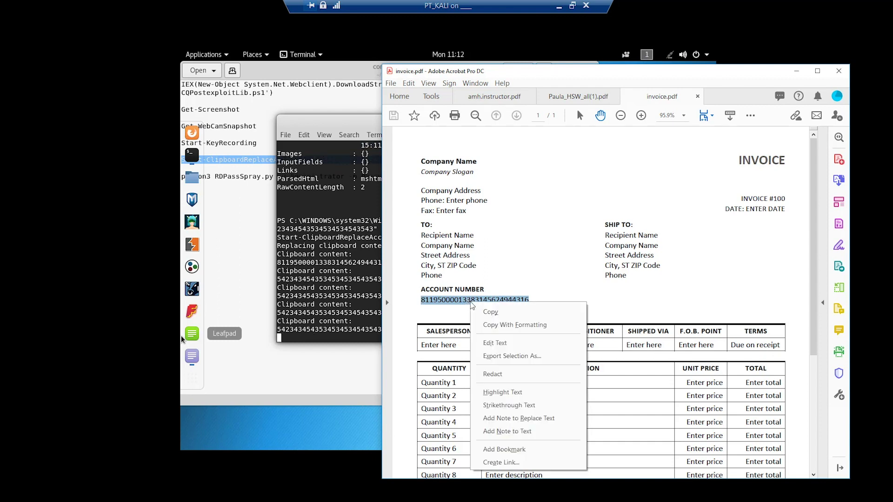
left_click(491, 316)
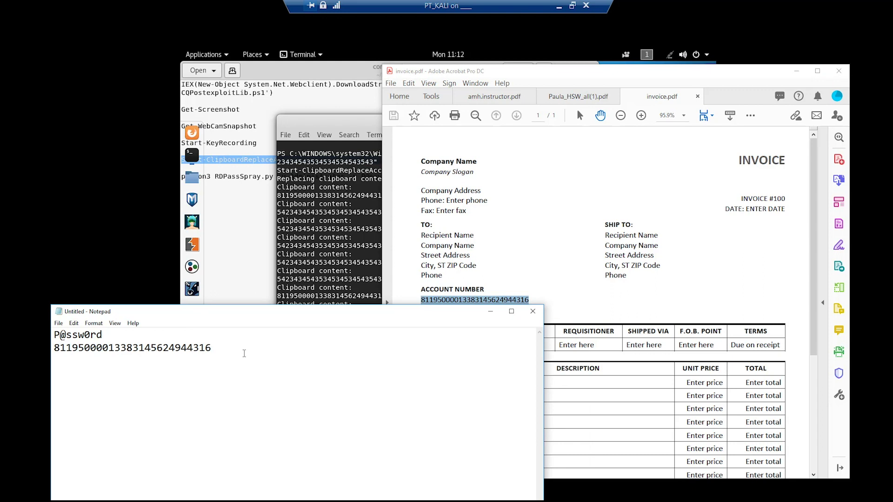
key("Return")
key("ctrl+v")
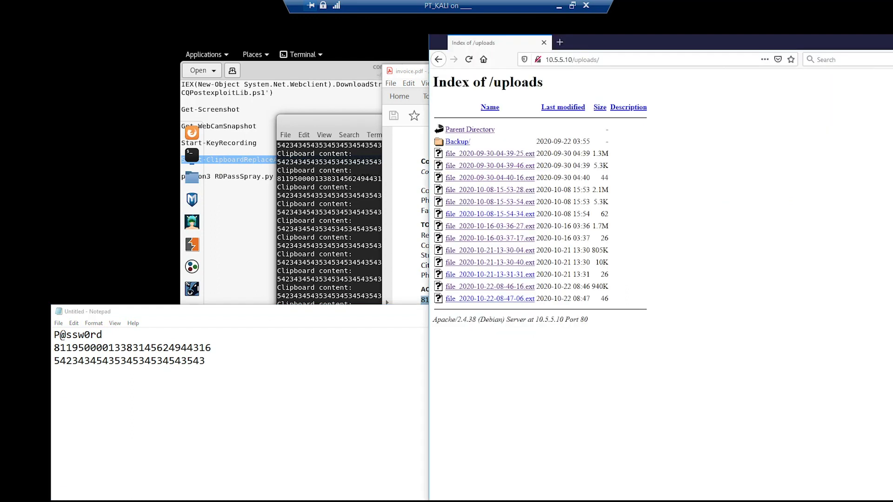
key("F5")
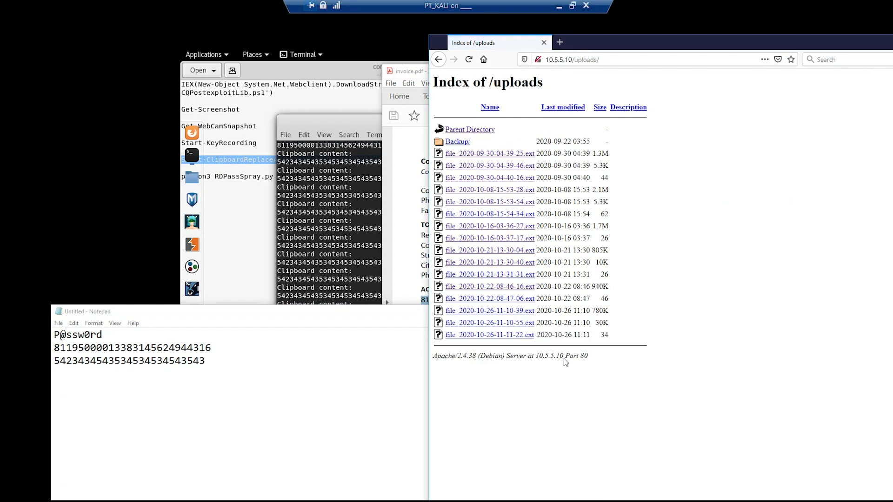
left_click(519, 314)
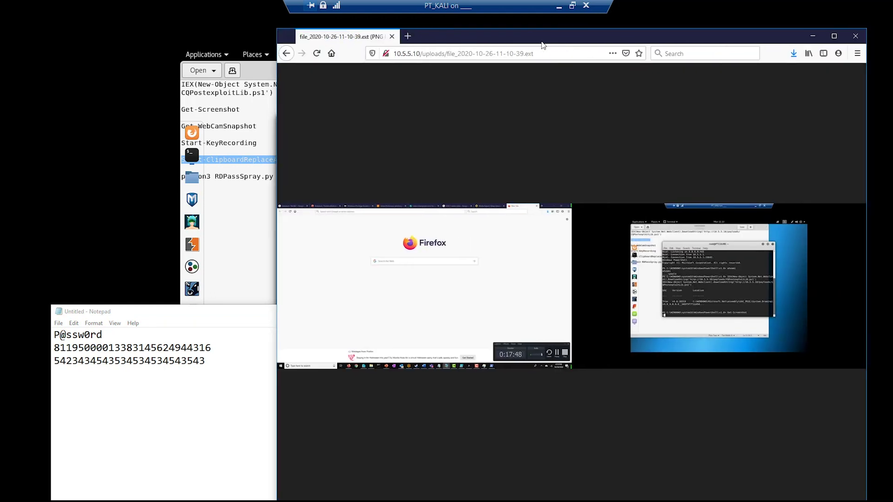
left_click_drag(711, 51, 537, 43)
left_click(264, 53)
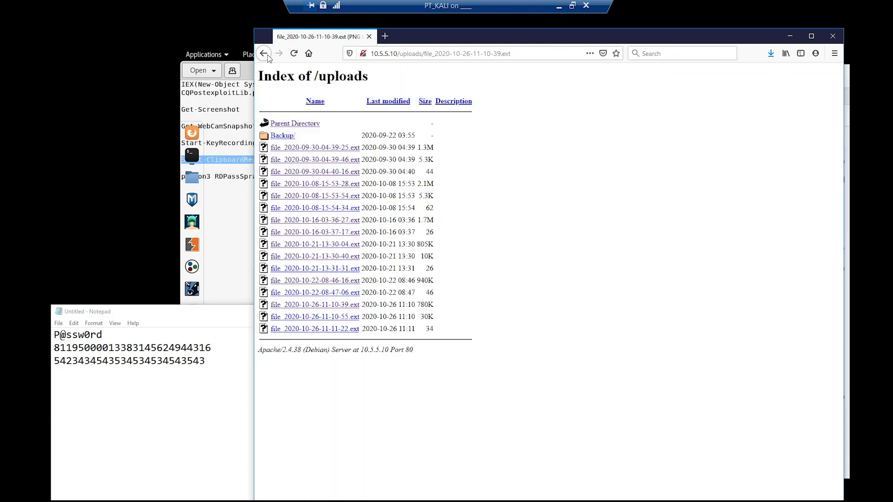
left_click(348, 320)
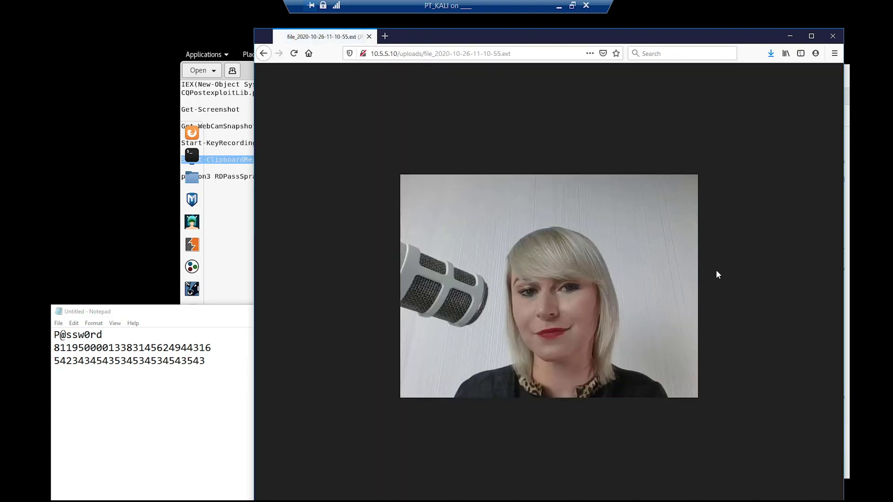
left_click(263, 54)
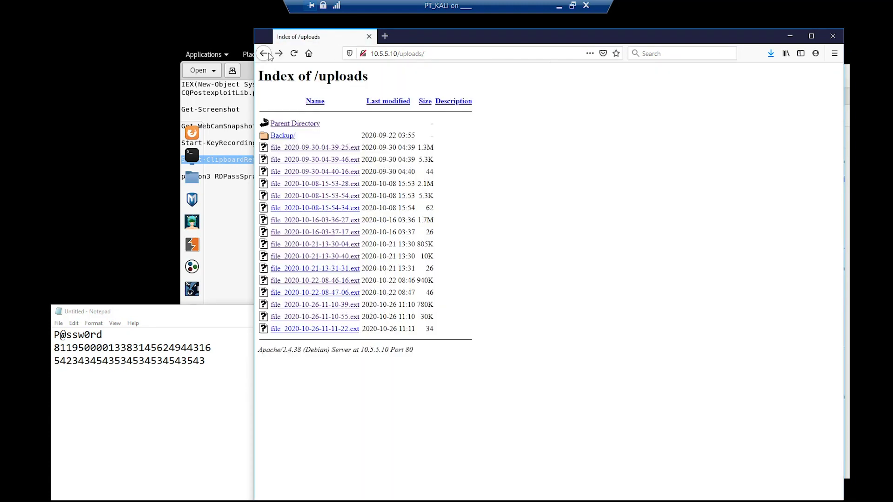
left_click(339, 334)
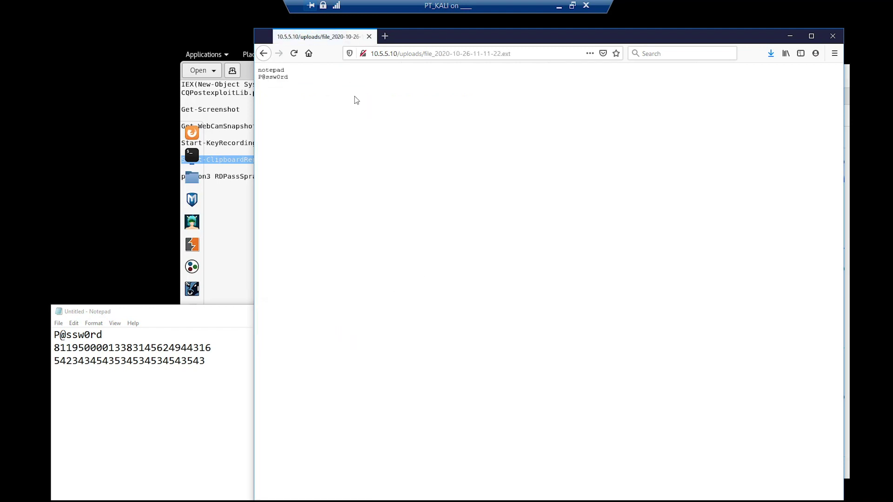
left_click_drag(288, 79, 259, 57)
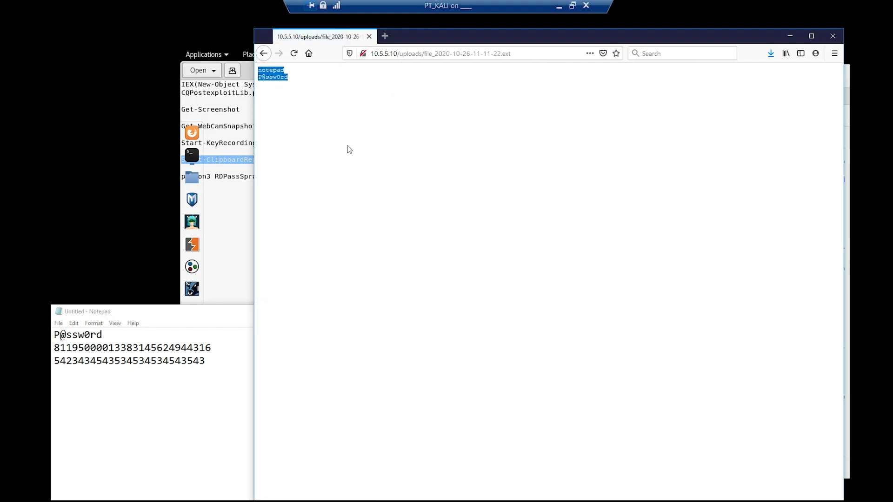